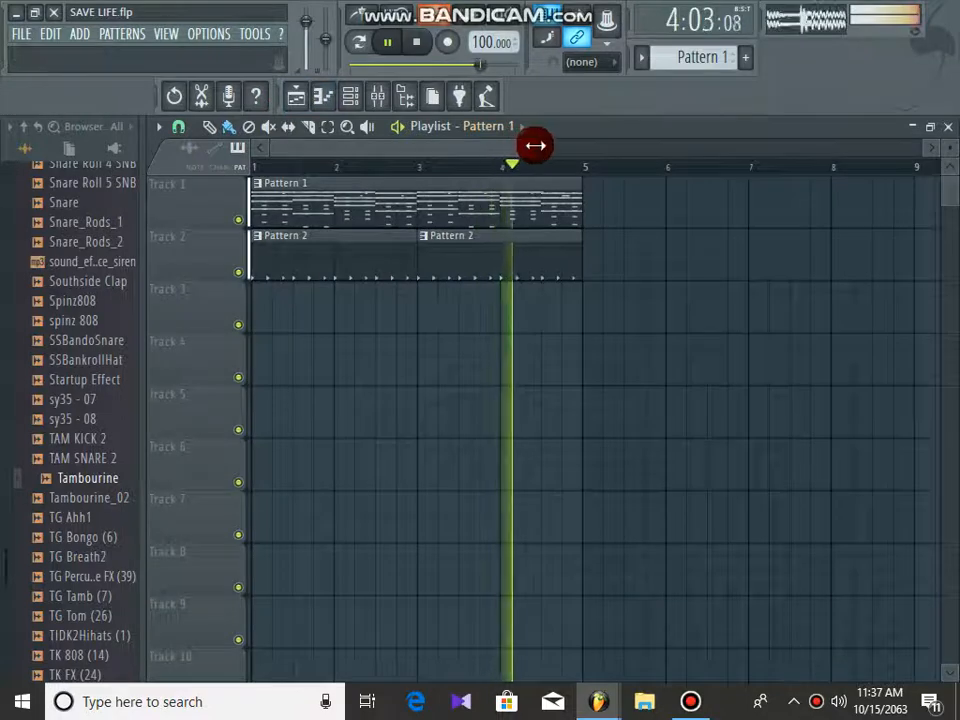
Select the Pattern 2 clip in the playlist and inspect the VT_BD channel's sample settings in the channel rack.
left_click_drag(528, 144, 411, 127)
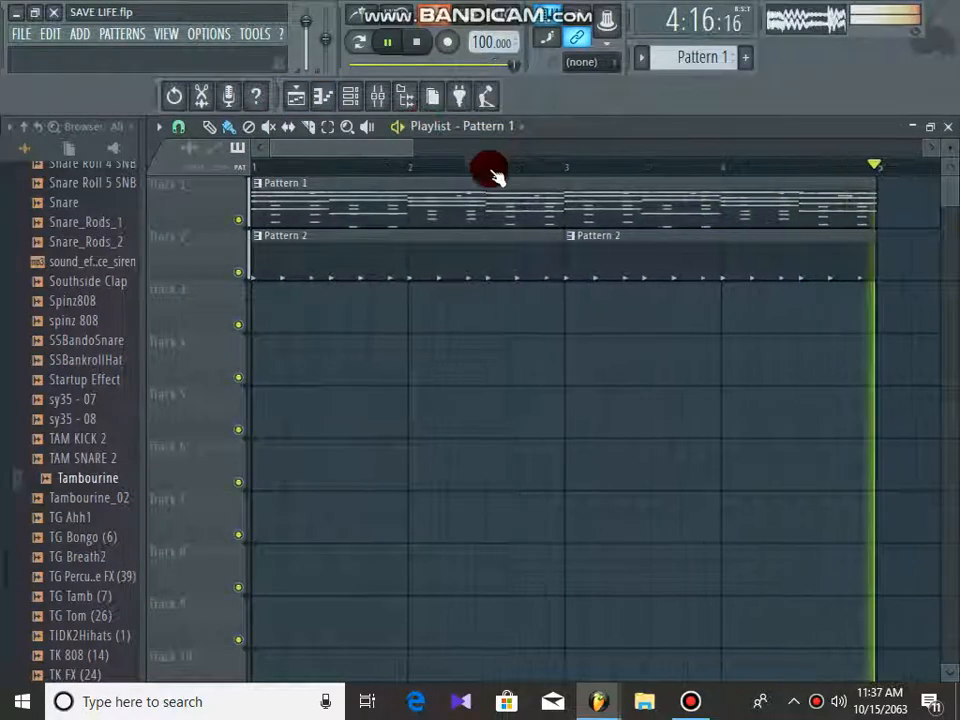
left_click(418, 242)
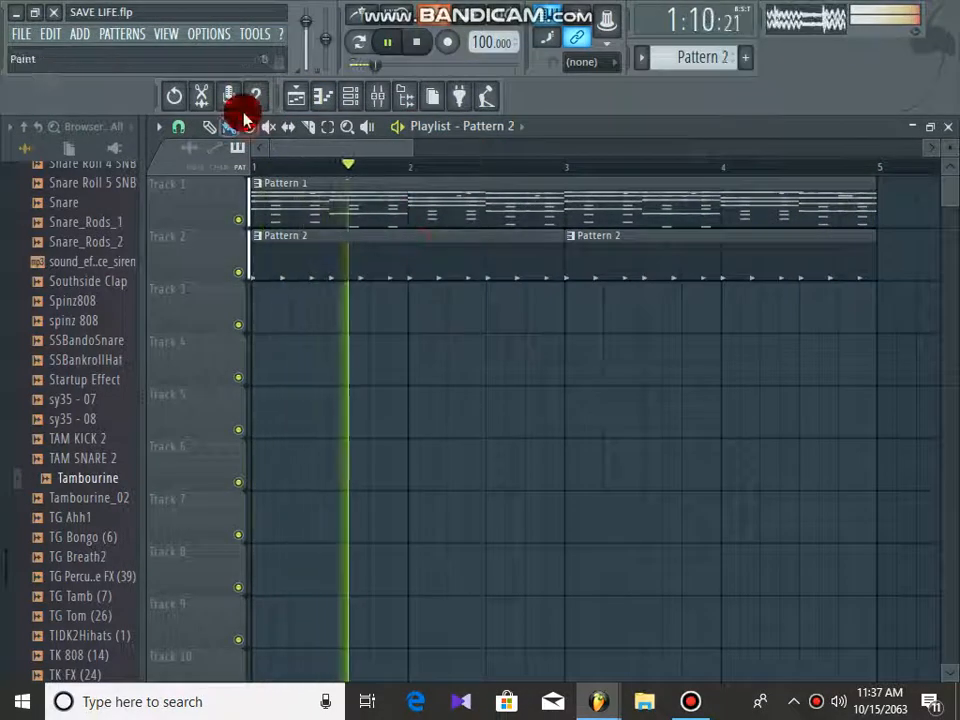
left_click(296, 96)
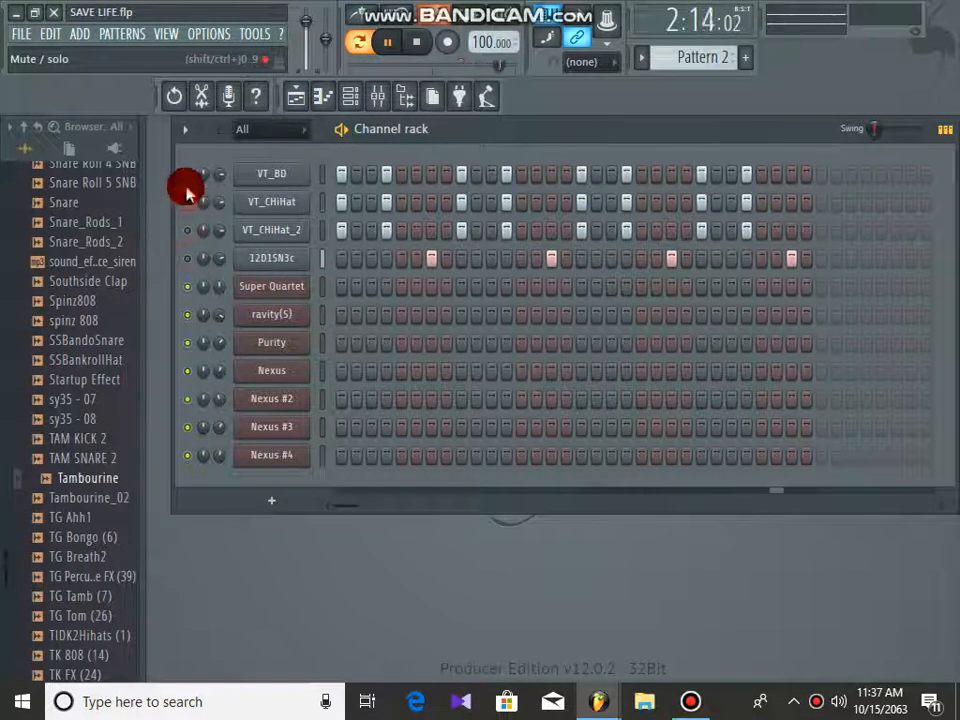
left_click(260, 178)
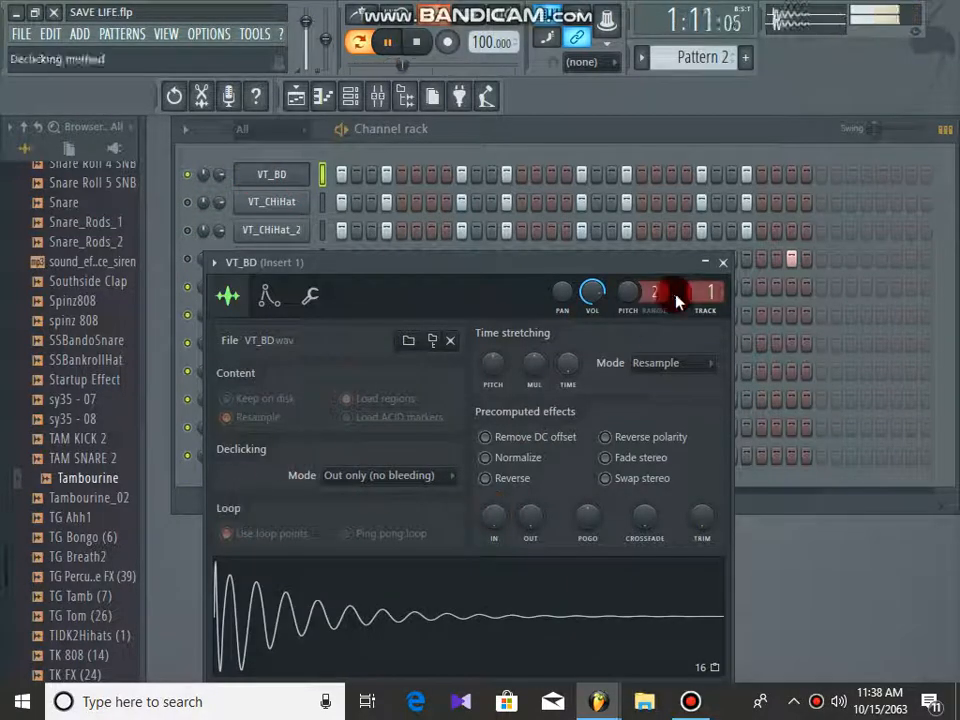
left_click(722, 262)
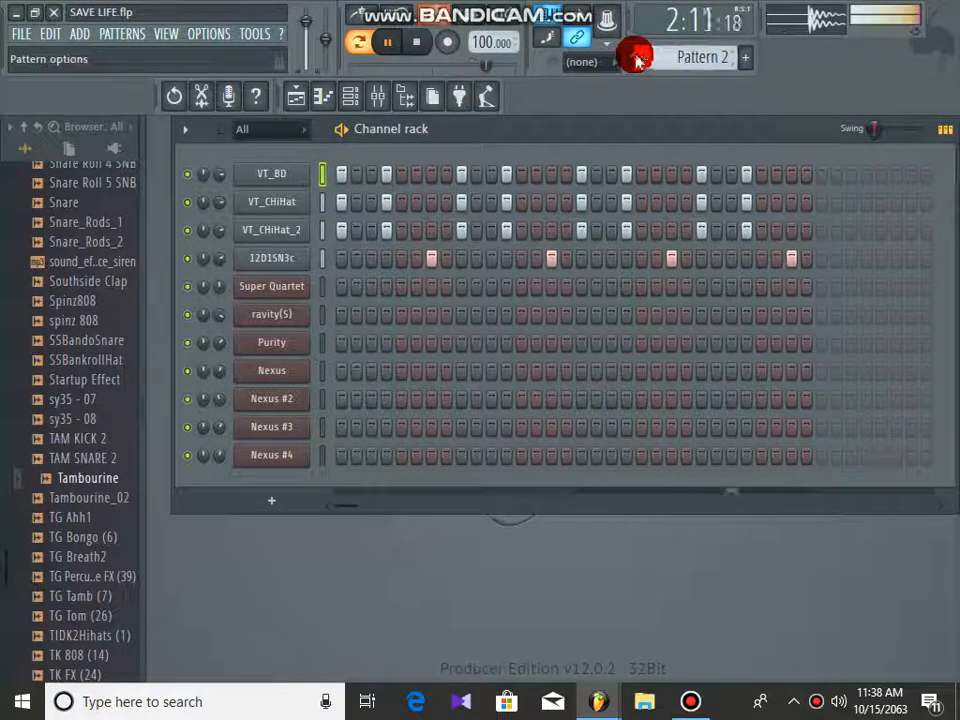
Switch to Pattern 1 and mute the melodic channels from ravity(S) to Nexus #4, leaving Super Quartet active.
left_click(640, 58)
left_click(660, 90)
left_click(280, 343)
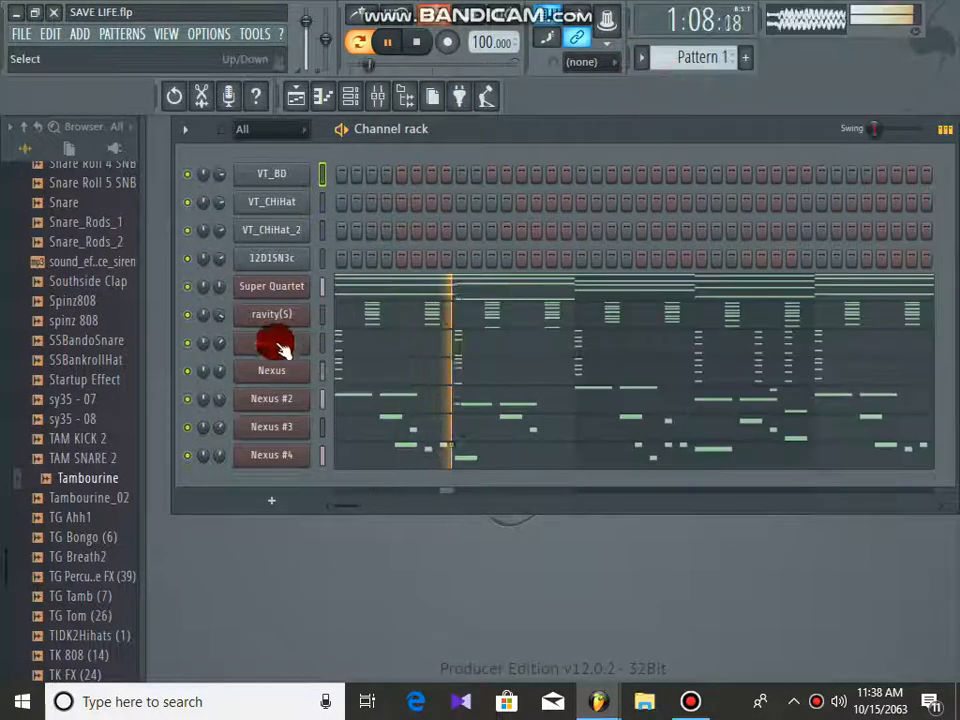
key("space")
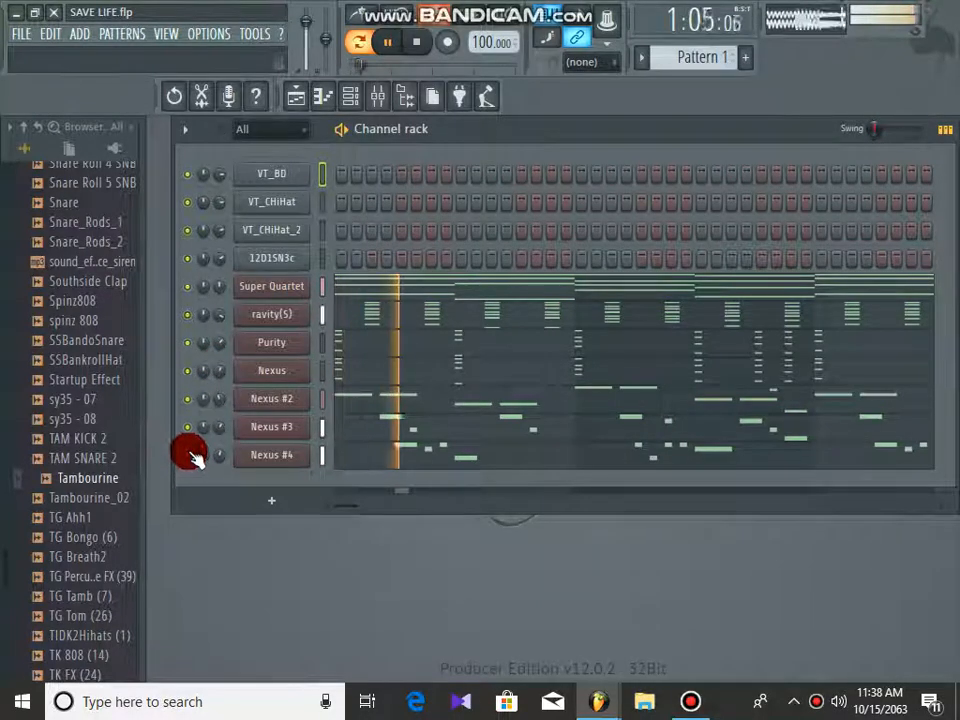
mouse_move(192, 440)
left_mouse_down()
mouse_move(180, 396)
mouse_move(181, 309)
mouse_move(230, 293)
left_mouse_up()
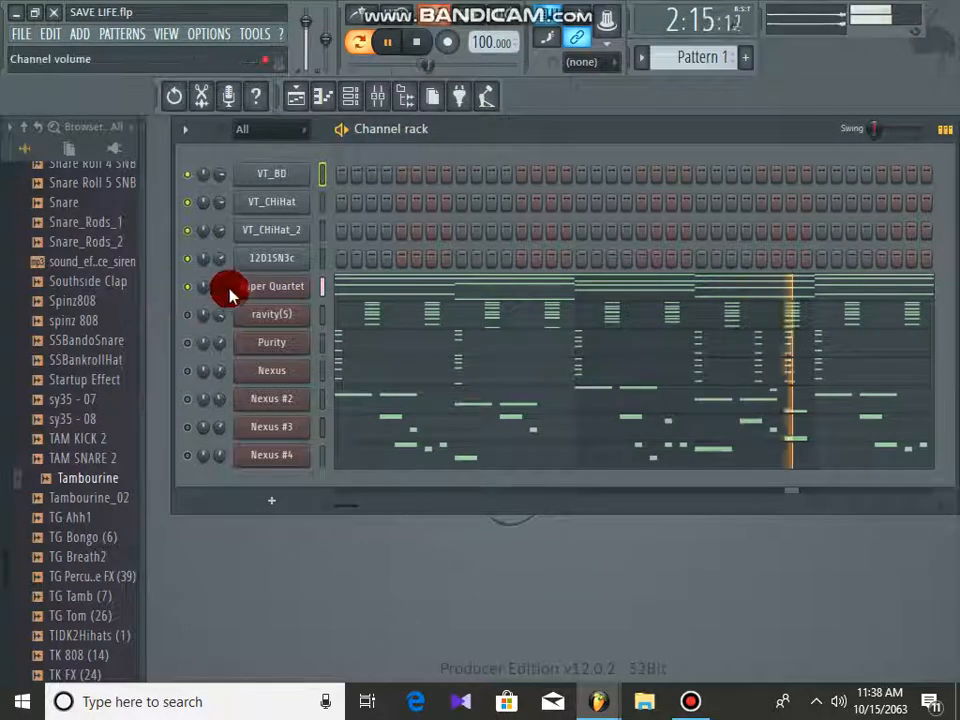
Set the reverb of the Super Quartet piano channel St.Concert to 63.
left_click(308, 287)
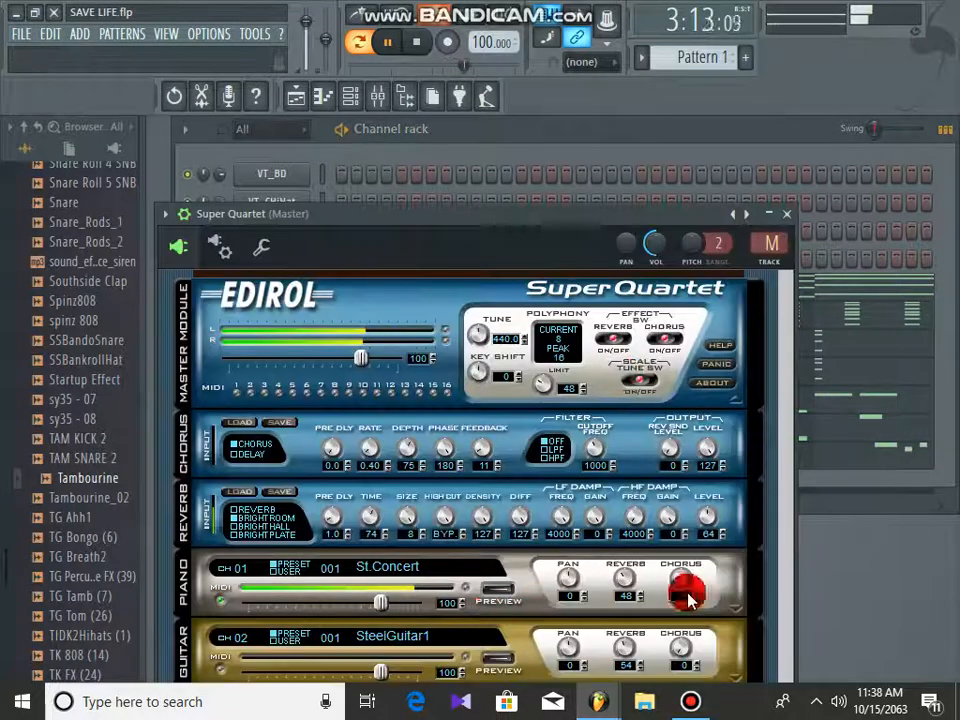
left_click_drag(688, 598, 642, 582)
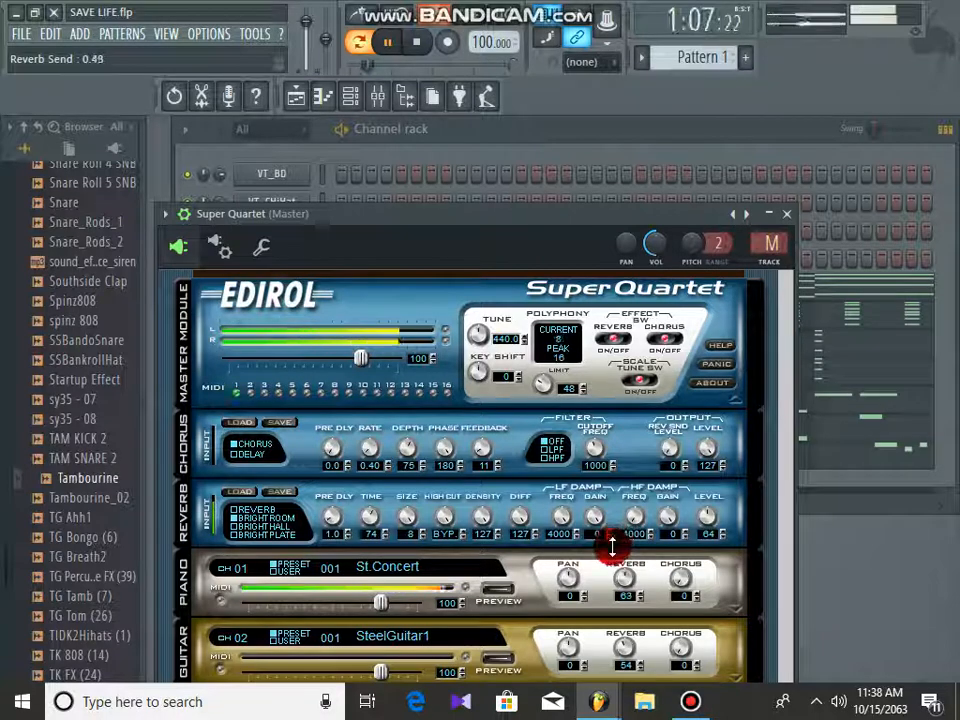
left_click(790, 214)
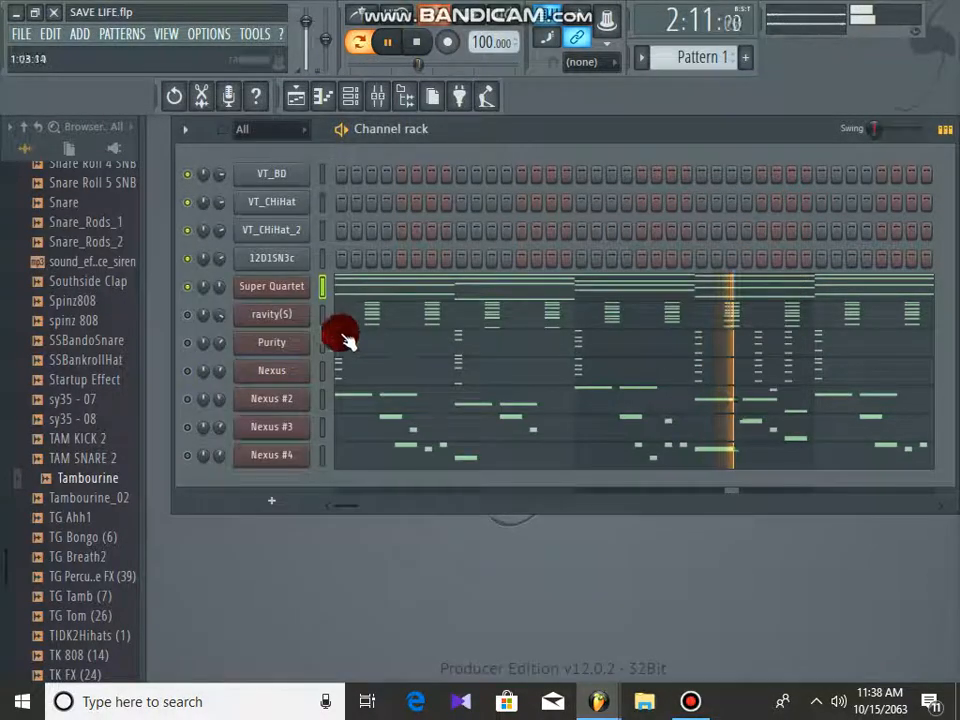
Unmute ravity(S) for playback and review its piano roll notes and its selected guitar preset.
left_click(188, 313)
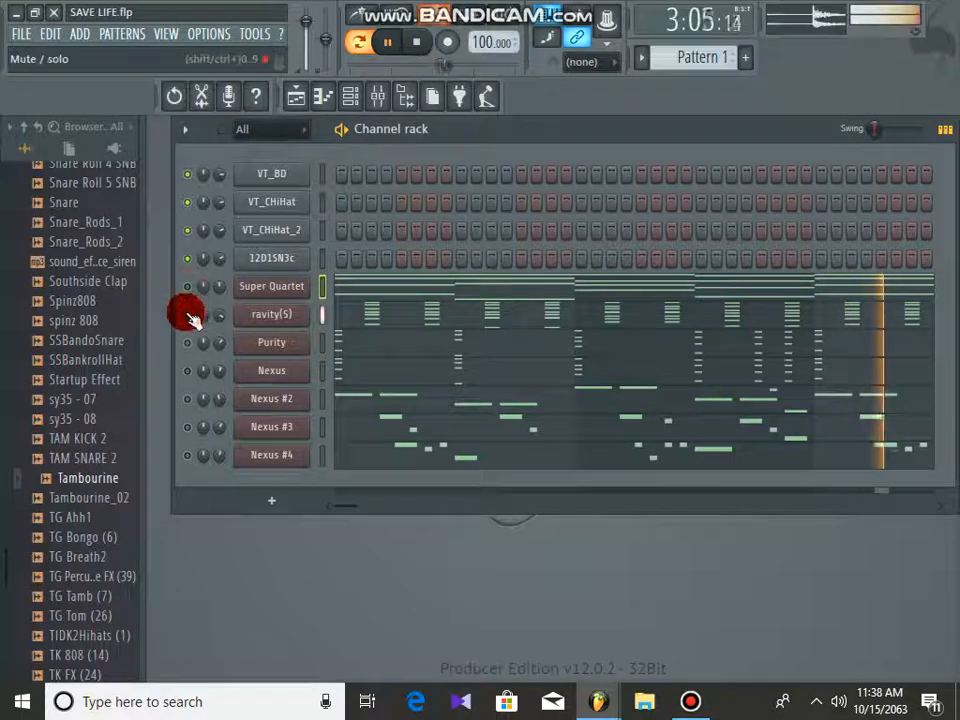
left_click(358, 313)
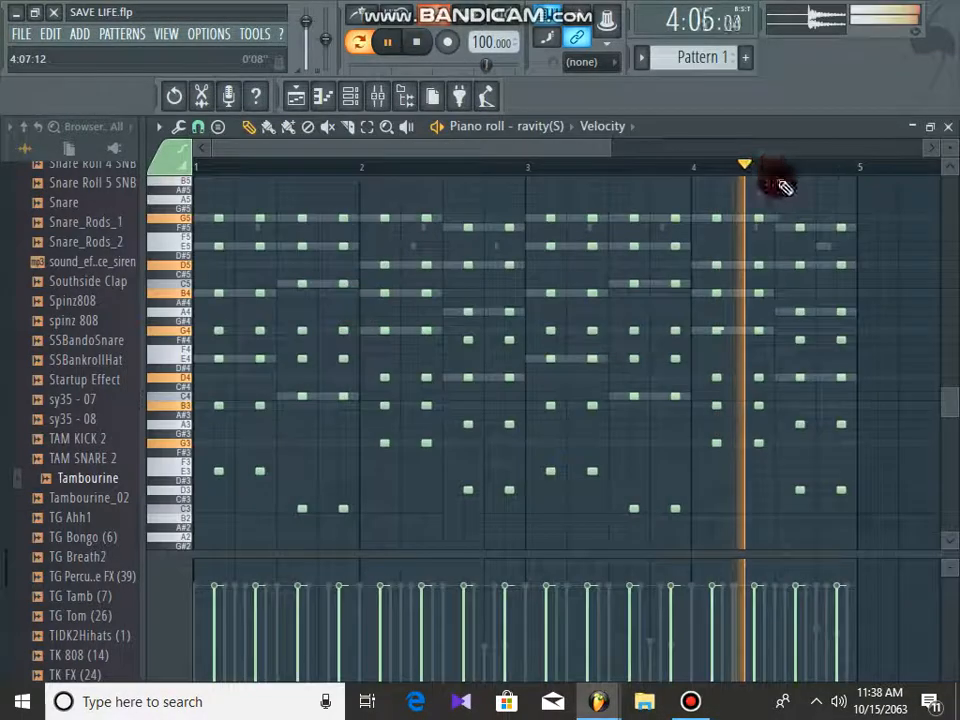
left_click(942, 131)
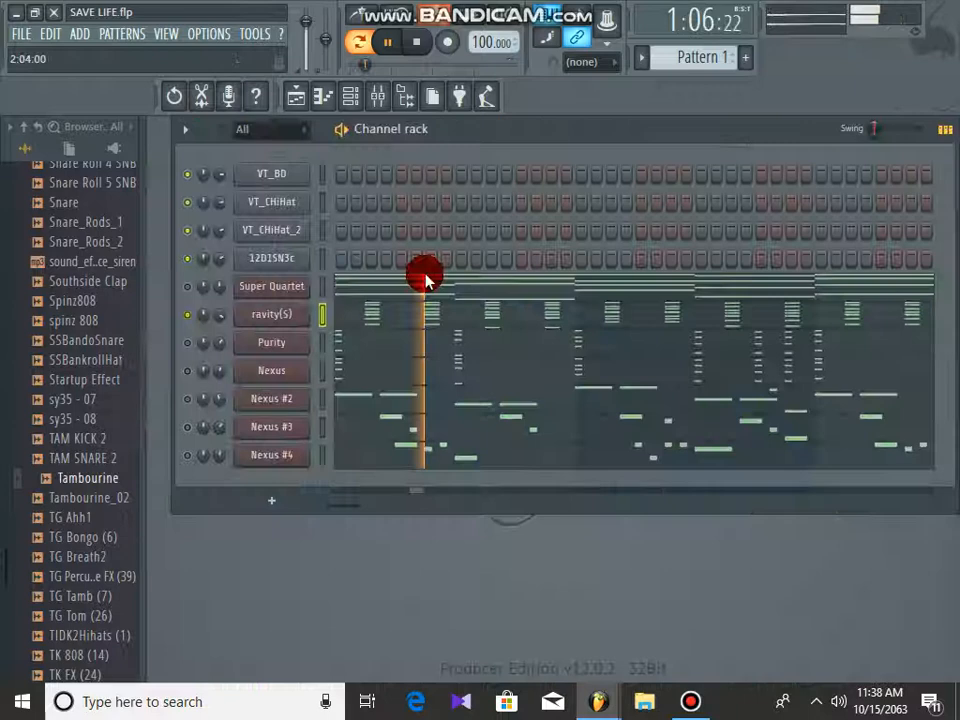
left_click(278, 313)
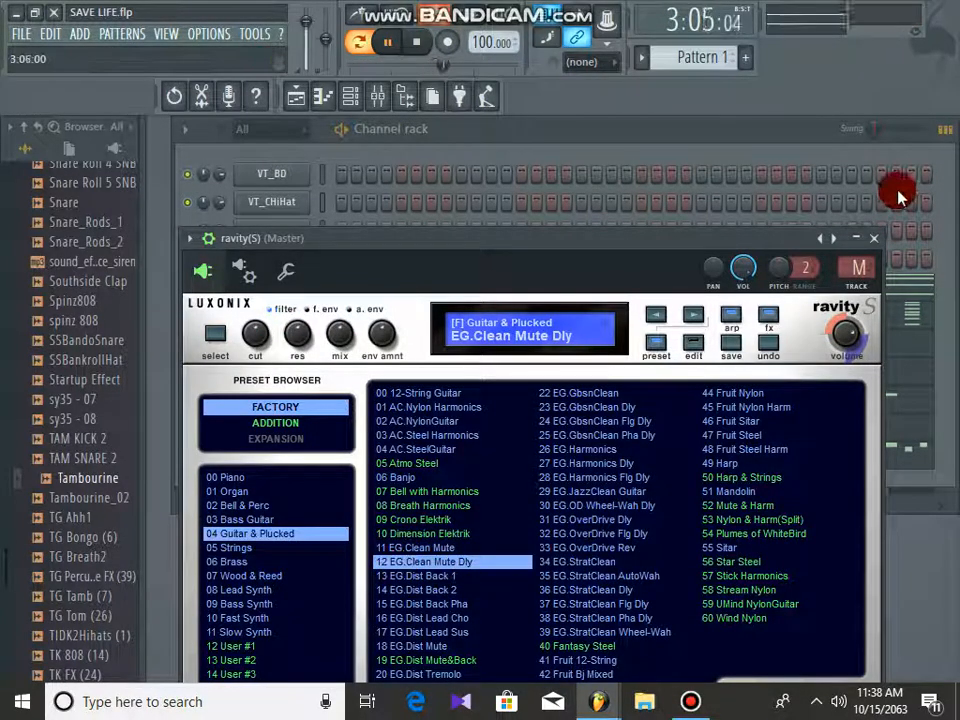
left_click(880, 238)
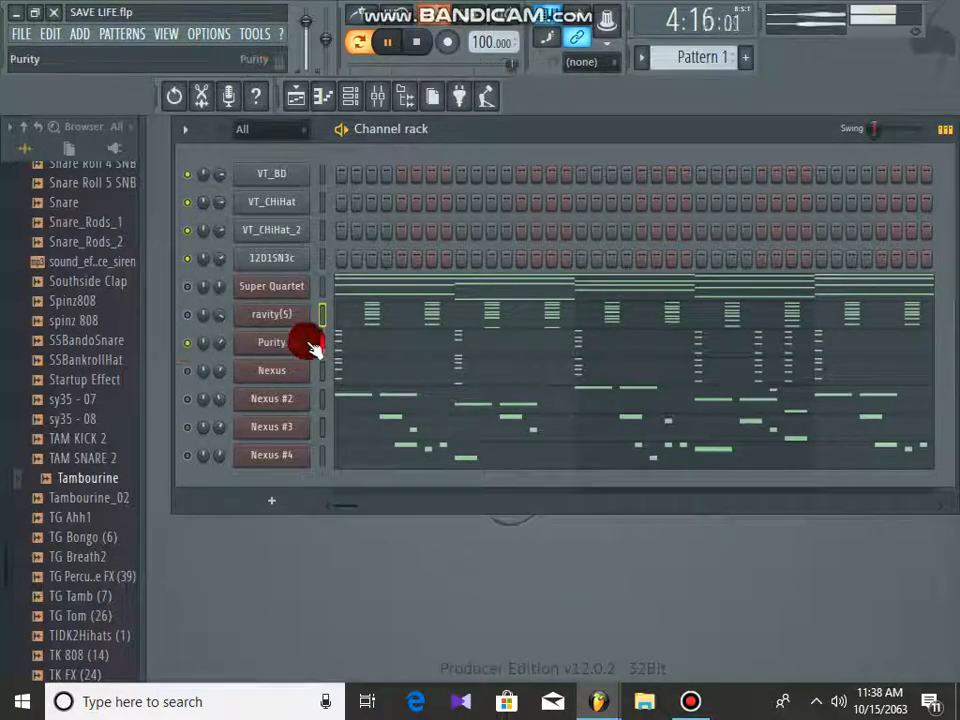
Review the Purity channel's piano roll notes and its selected preset in the Strings category.
left_click(363, 353)
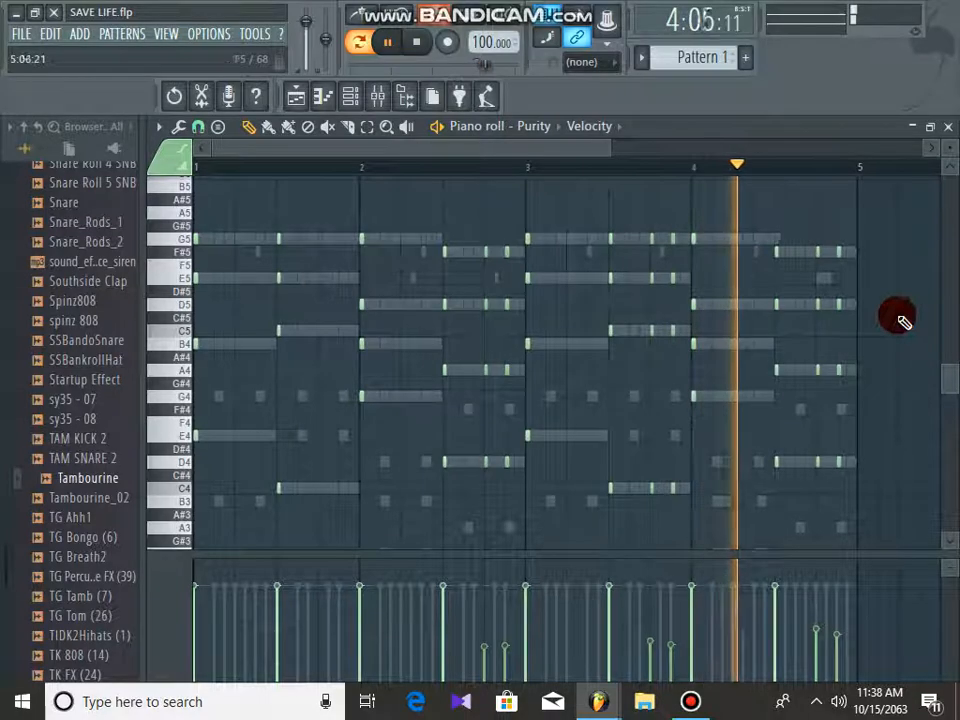
left_click(947, 127)
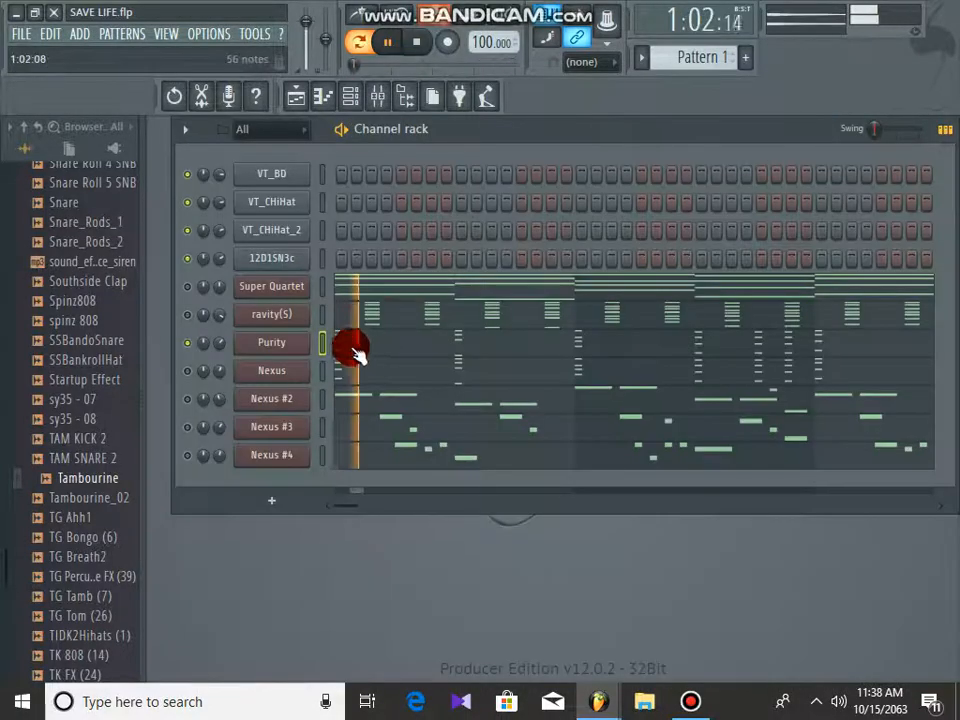
left_click(282, 344)
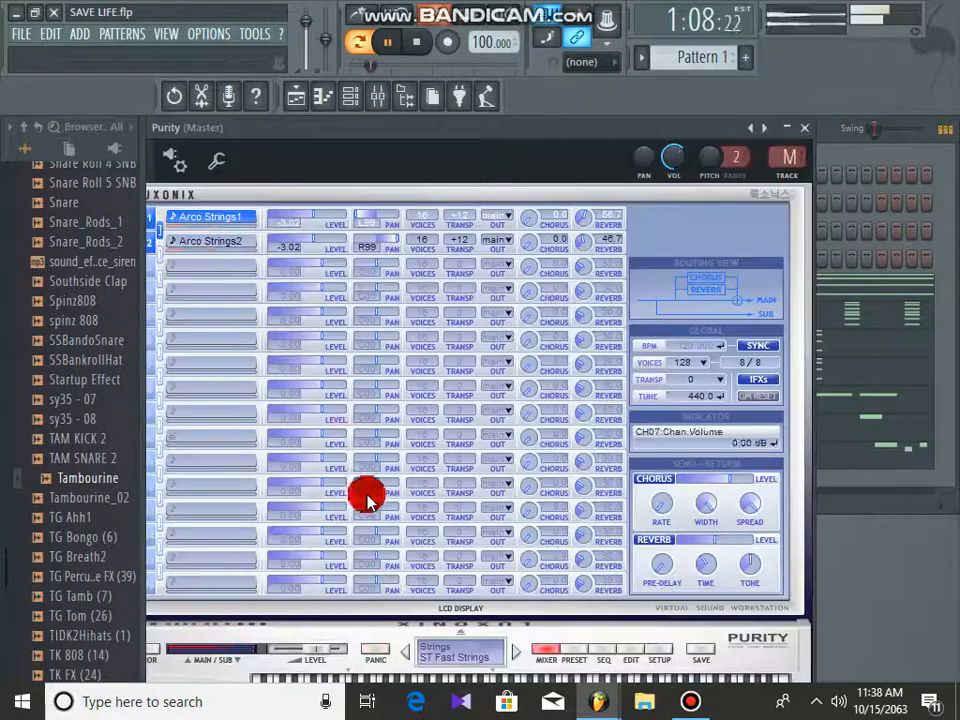
left_click(570, 648)
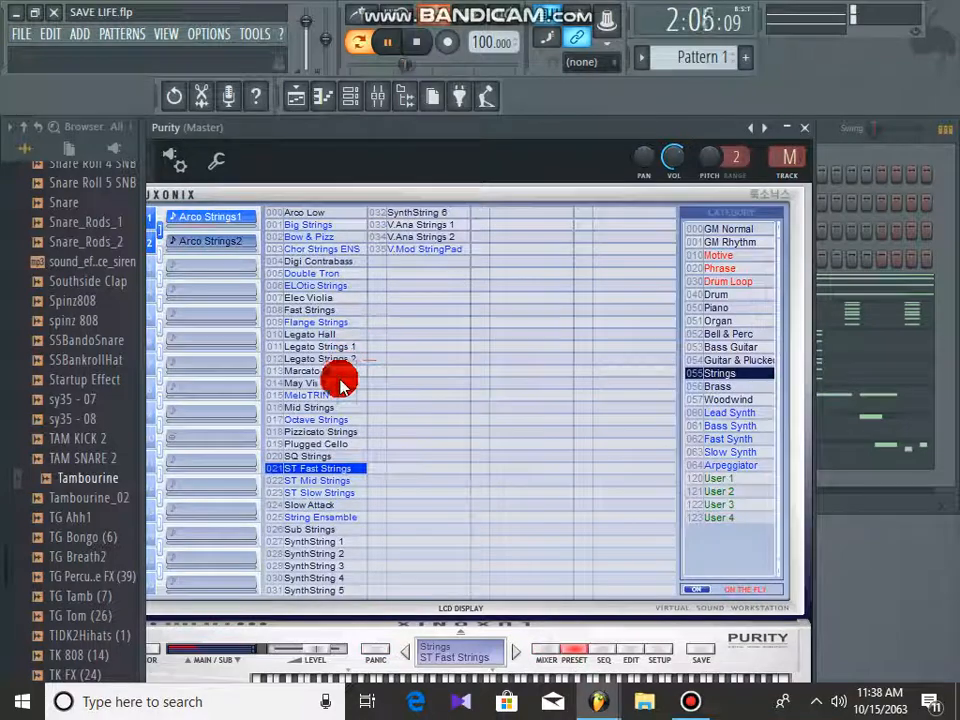
left_click(805, 128)
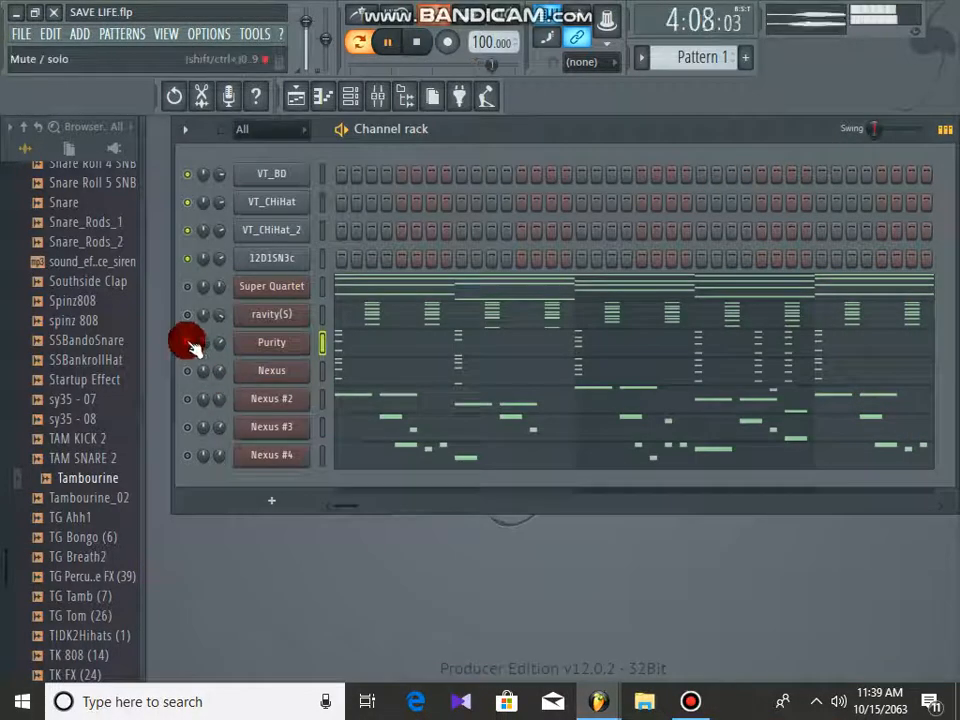
Review the first Nexus channel's piano roll notes and its 100 Grams - Piano 2 preset.
left_click(350, 371)
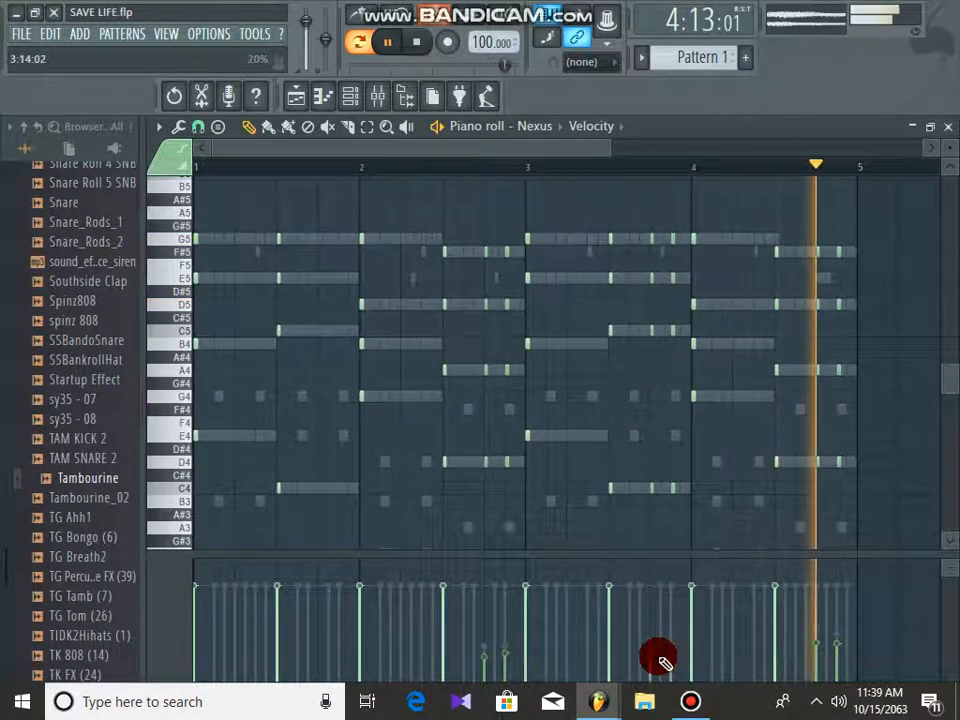
left_click(945, 134)
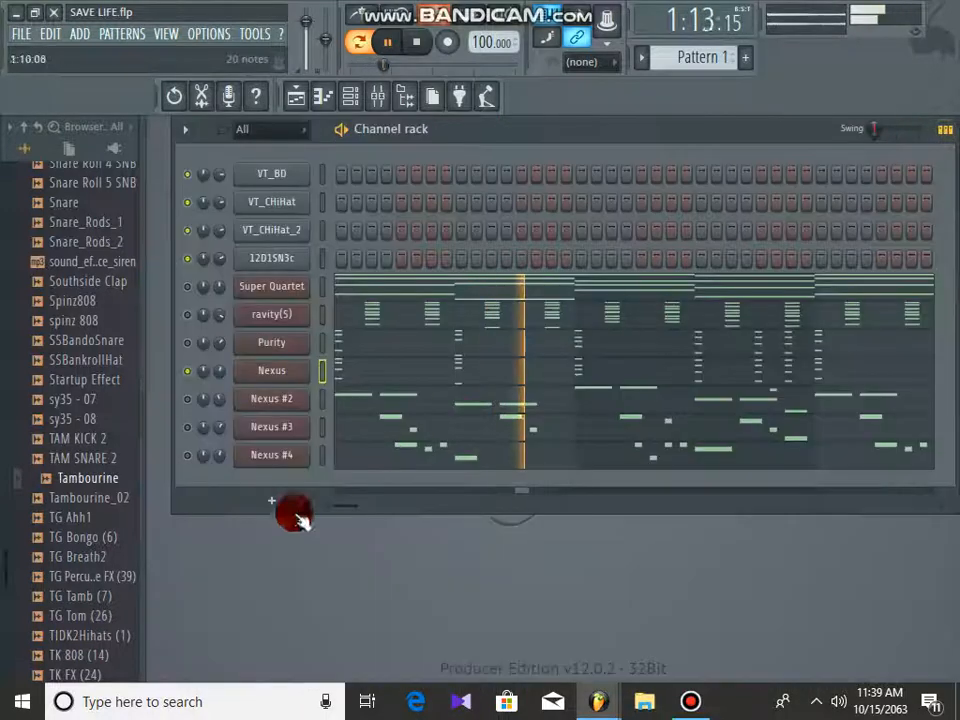
left_click(252, 381)
left_click(506, 519)
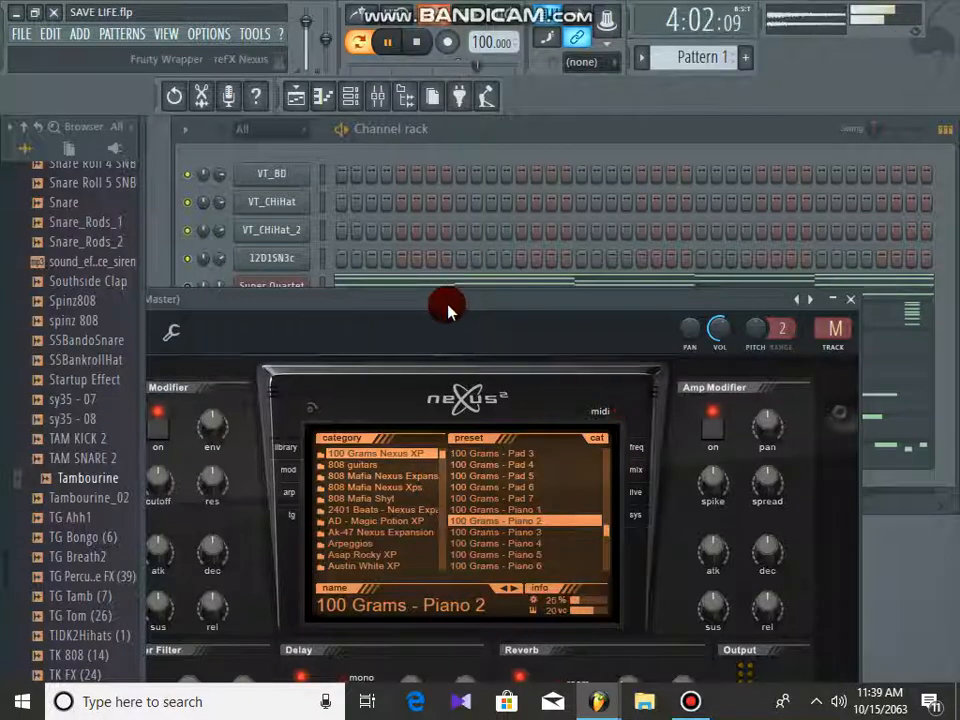
left_click_drag(447, 312, 508, 236)
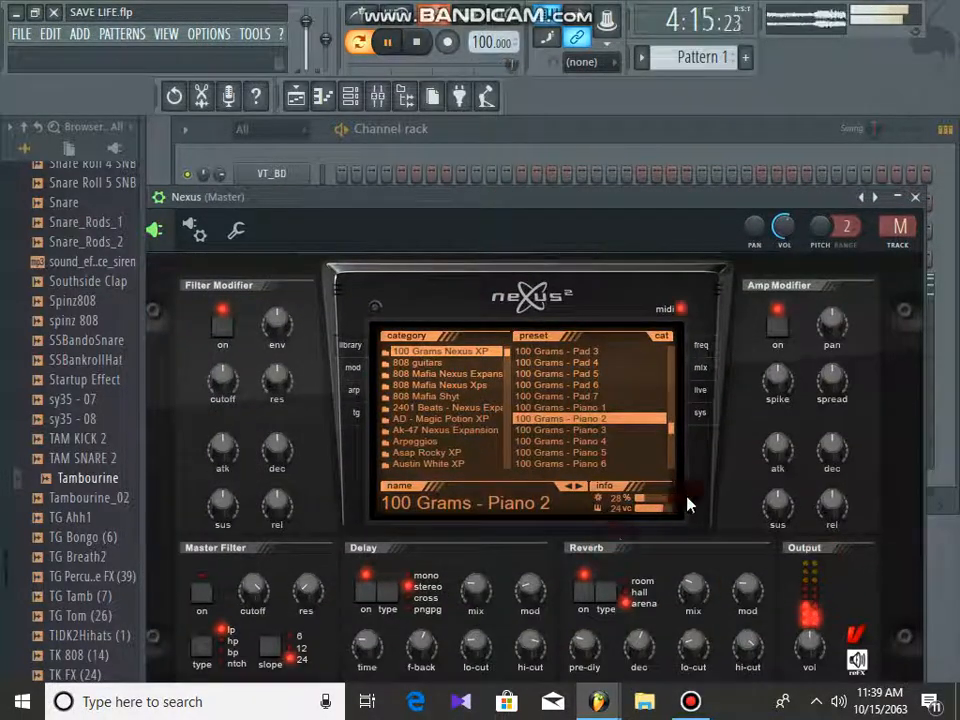
Choose the gold interface skin in the Nexus system settings.
left_click(706, 416)
left_click(515, 465)
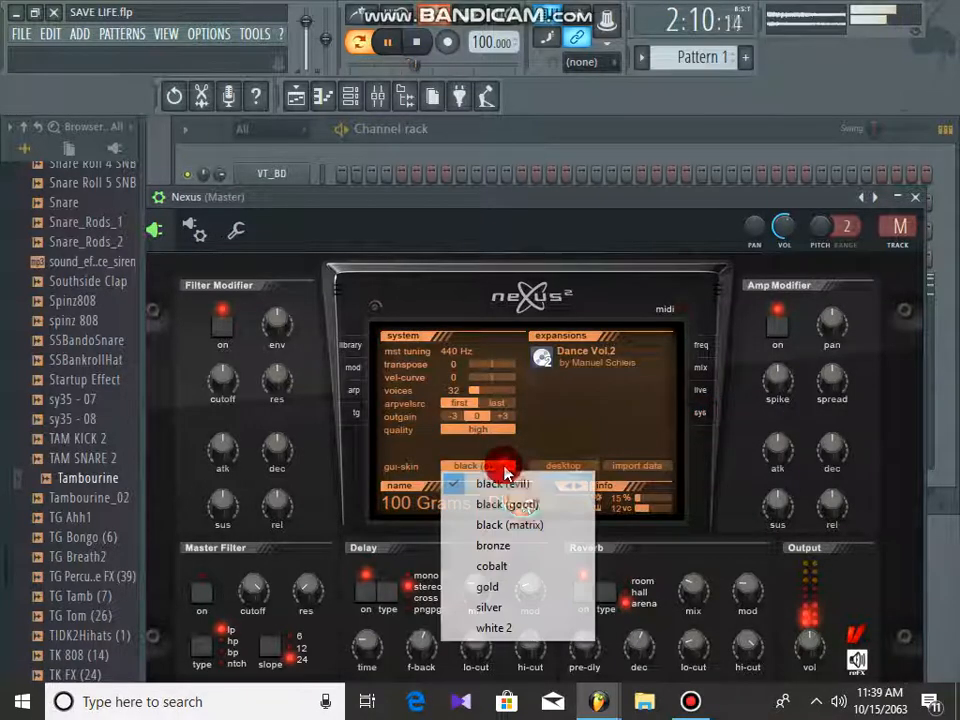
left_click(488, 582)
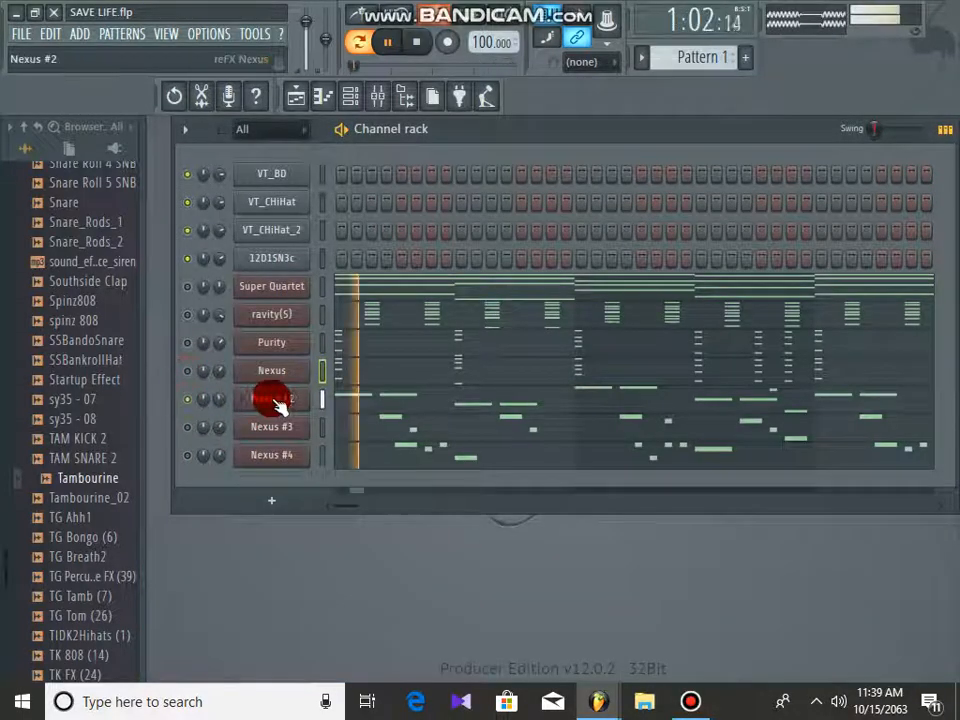
Review the Nexus #2 channel's piano roll notes and its selected sub bass preset.
left_click(353, 396)
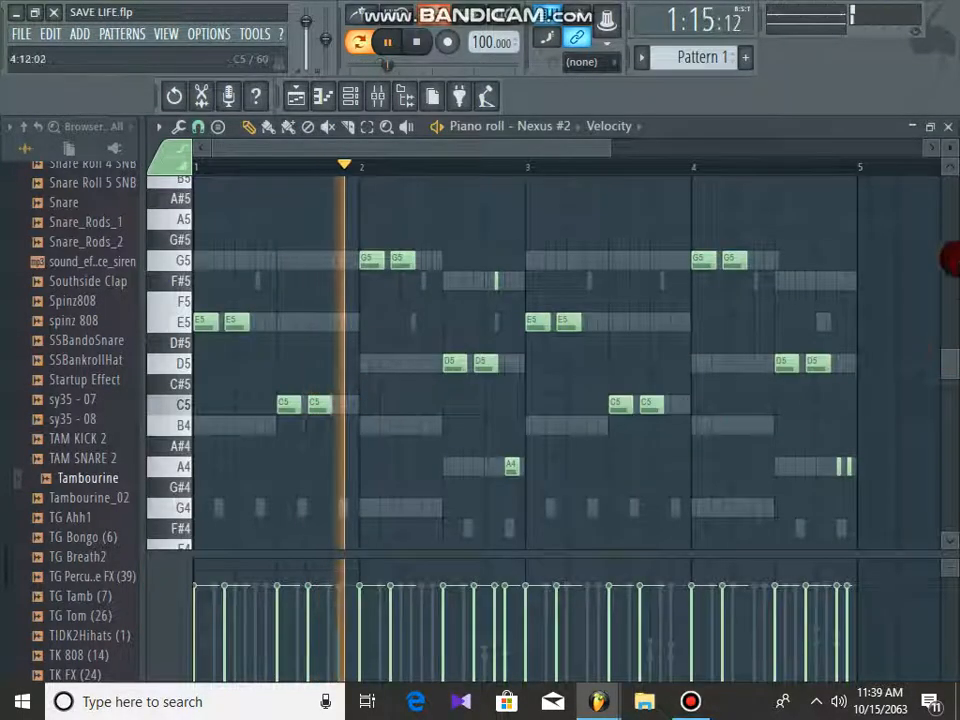
left_click(948, 126)
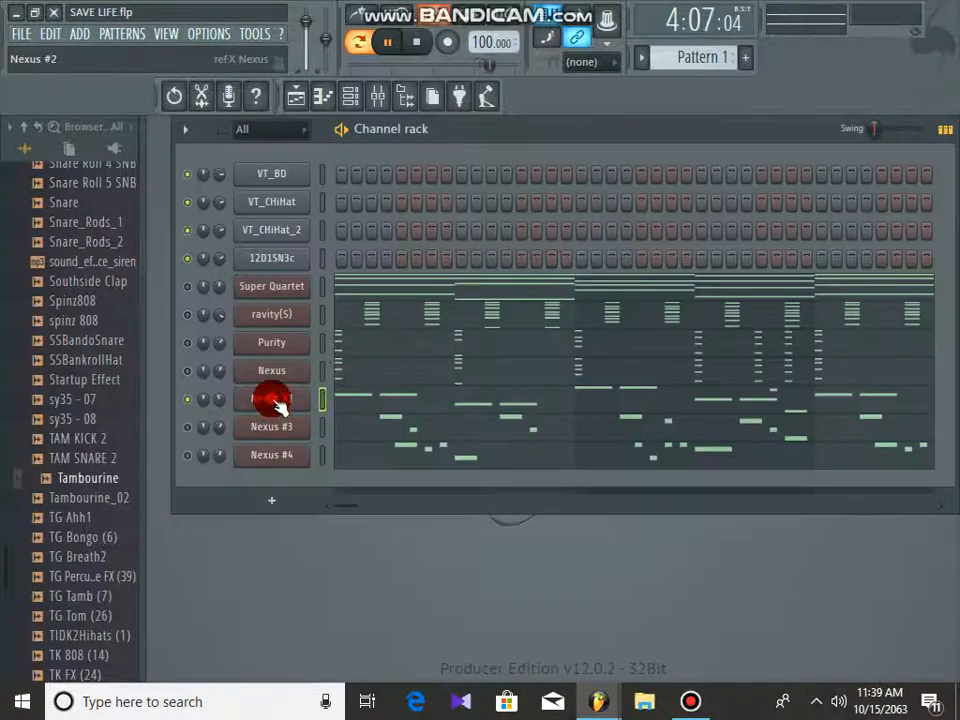
left_click(279, 402)
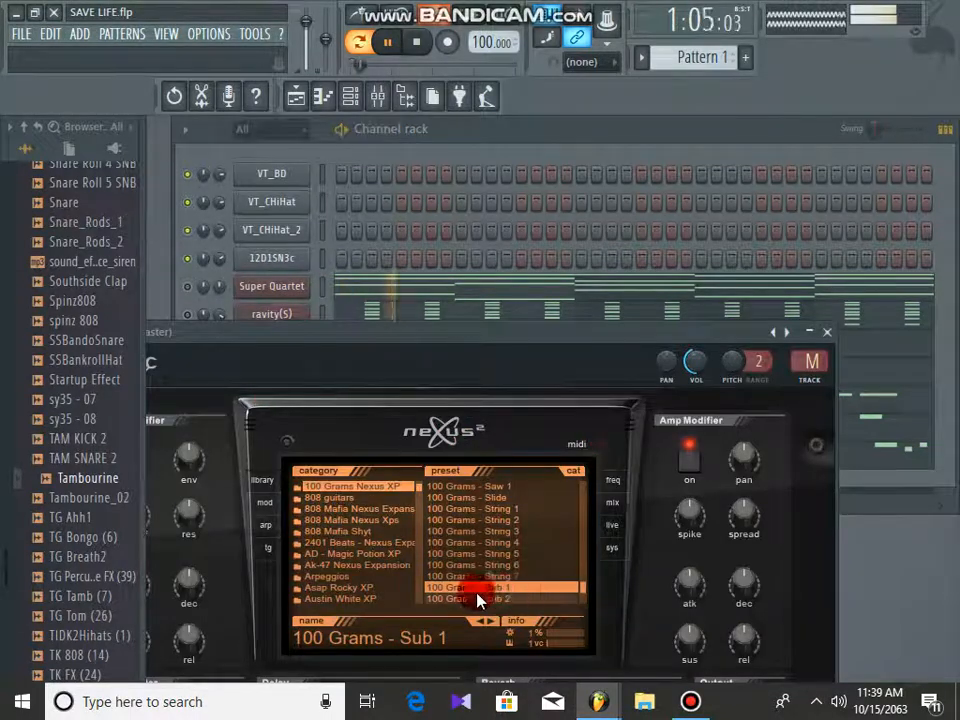
left_click(829, 332)
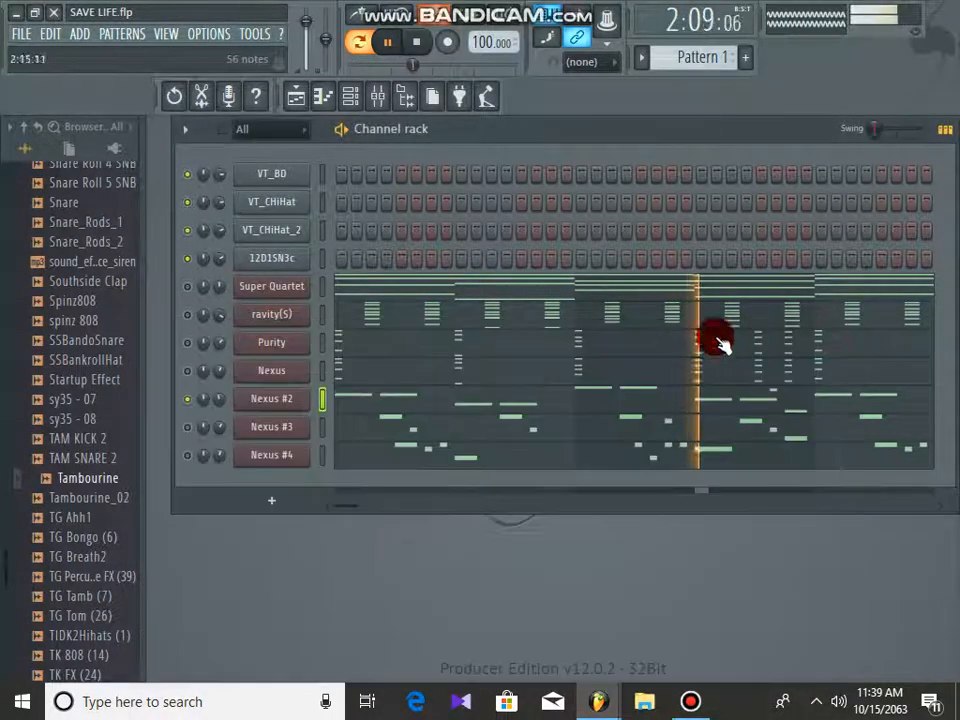
Unmute Nexus #3 for playback and review its piano roll notes and its R2MG Piano preset.
left_click(187, 427)
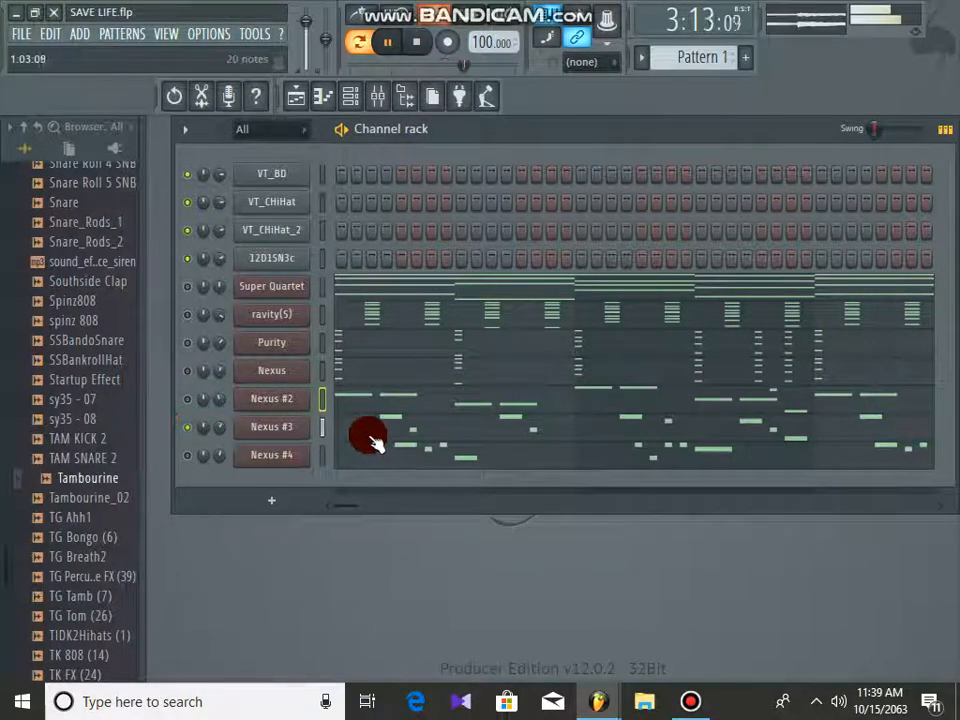
left_click(366, 437)
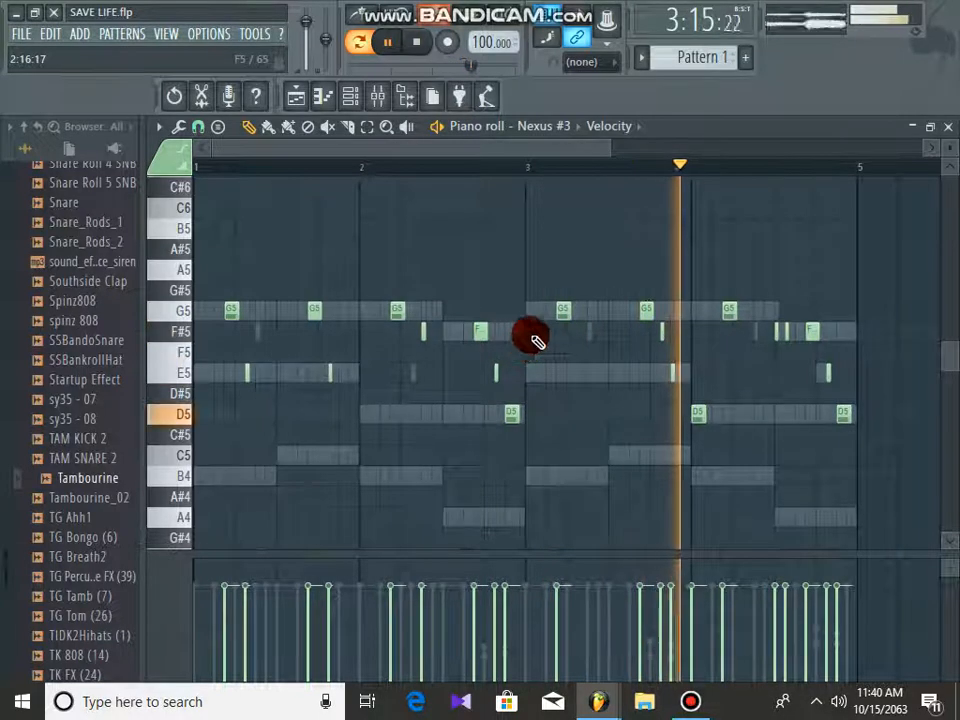
left_click(946, 125)
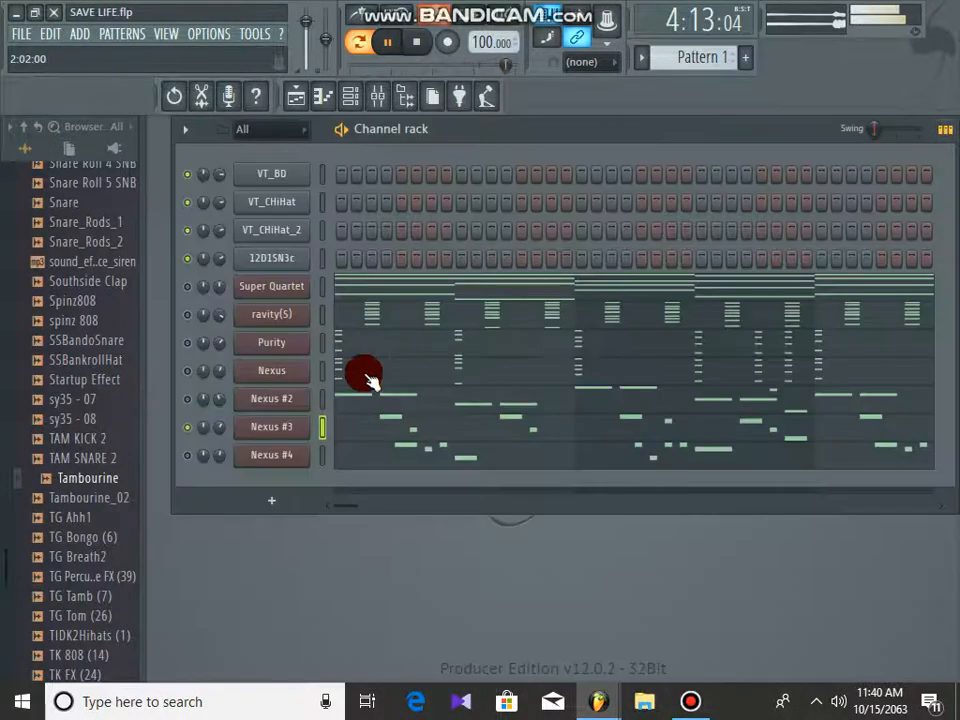
left_click(300, 428)
left_click(462, 352)
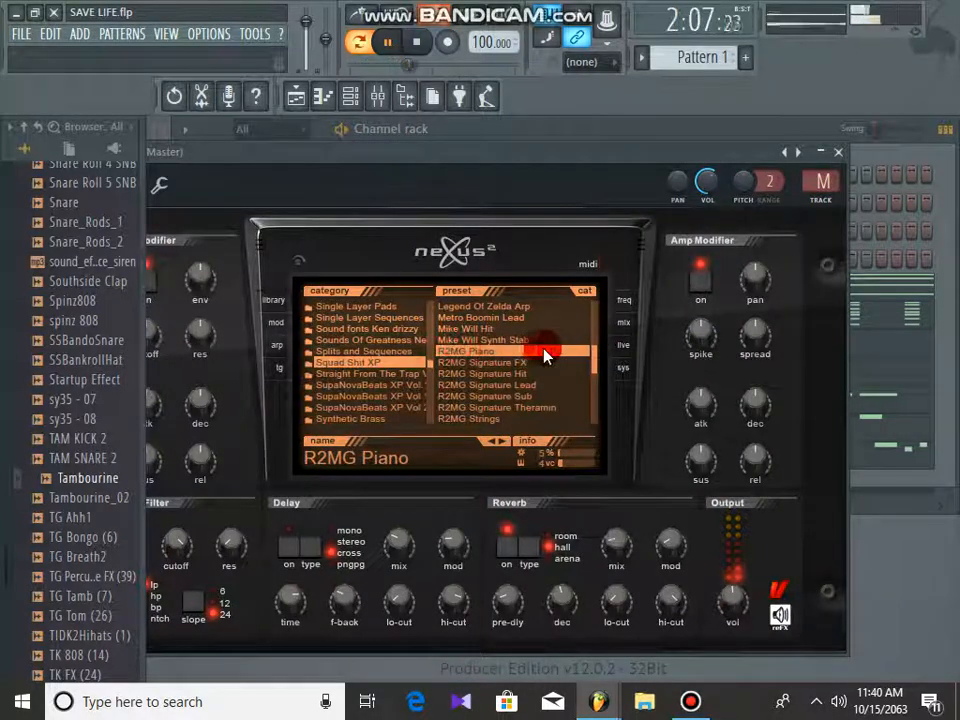
Look through the Nexus #3 categories around Squad Shit XP, the source of the R2MG Piano preset, and close the plugin.
scroll(351, 370, "down", 7)
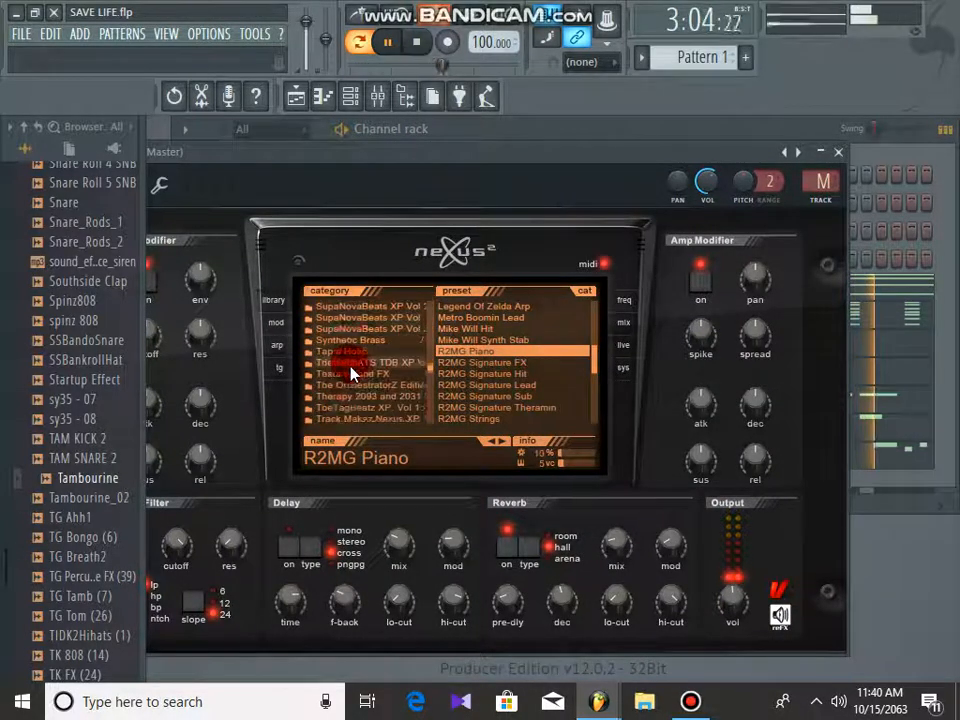
scroll(351, 368, "up", 11)
scroll(351, 370, "down", 7)
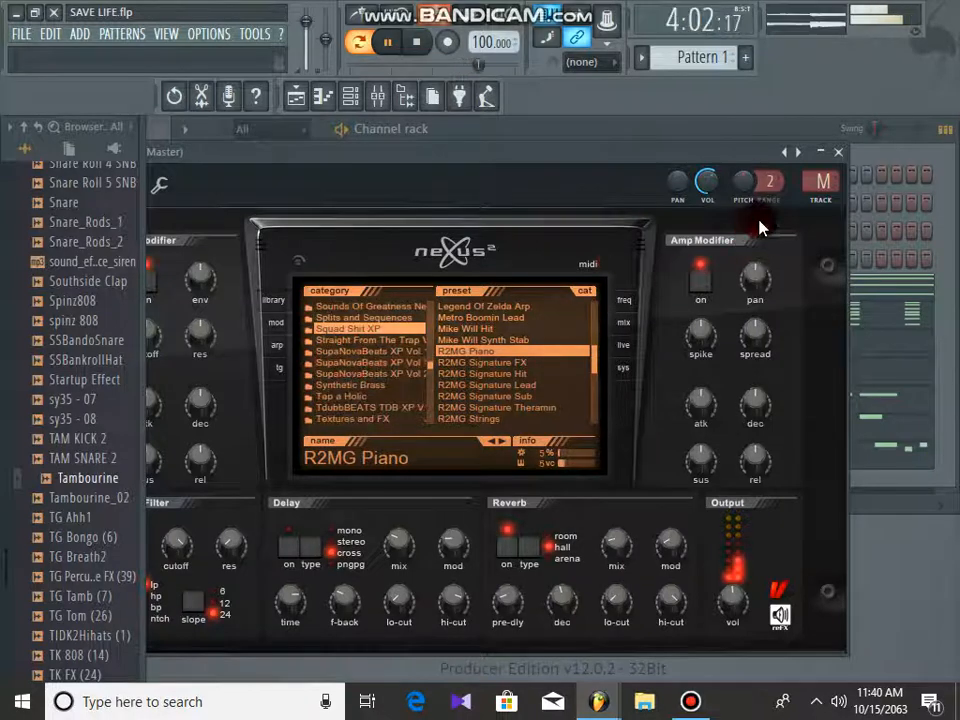
left_click(838, 151)
Switch instrument playback from Nexus #3 to Nexus #4 and review the notes and velocities in the Nexus #4 piano roll.
left_click(252, 442)
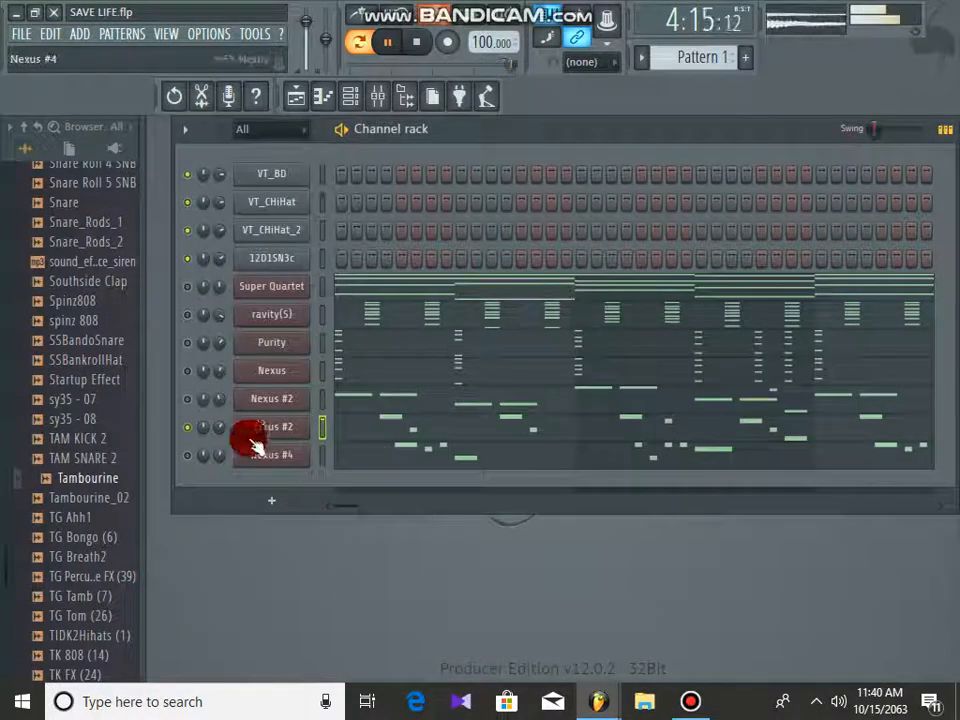
left_click(188, 454)
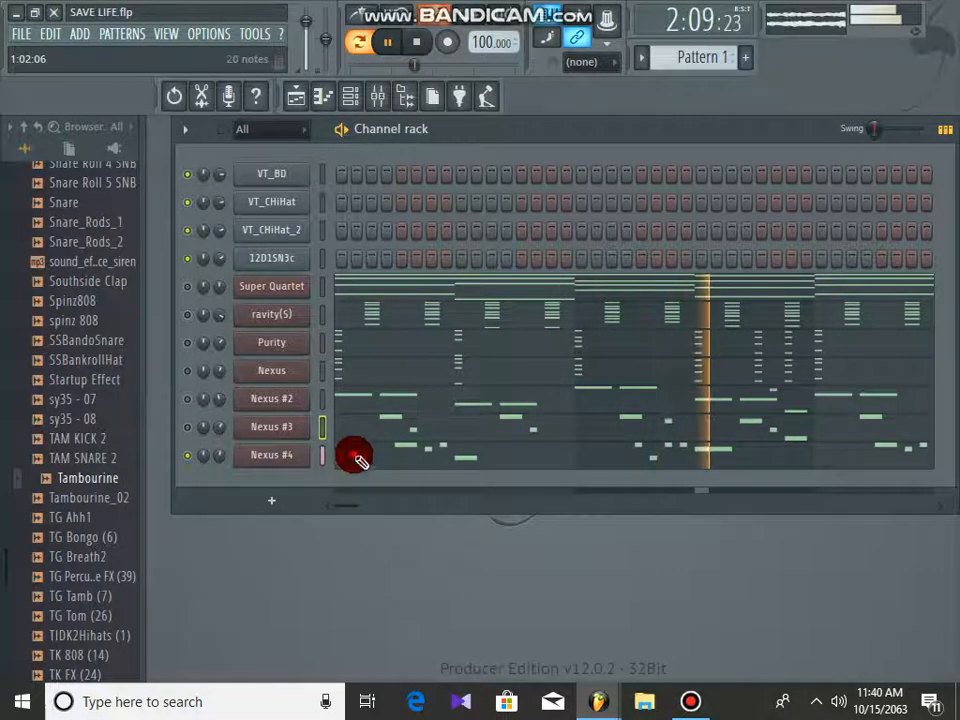
left_click(357, 458)
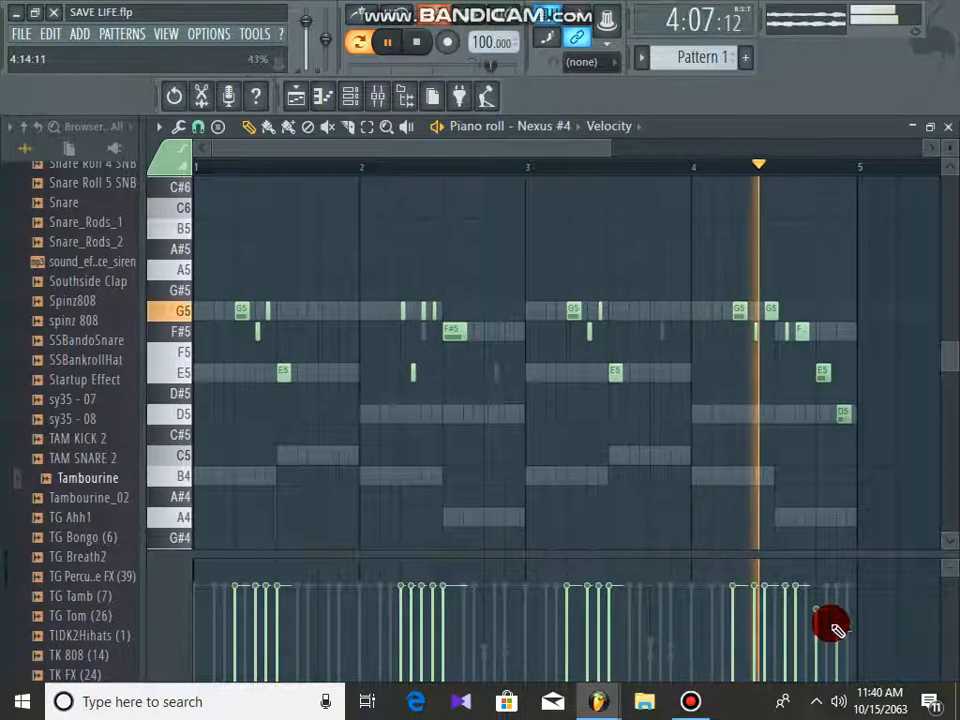
left_click(946, 126)
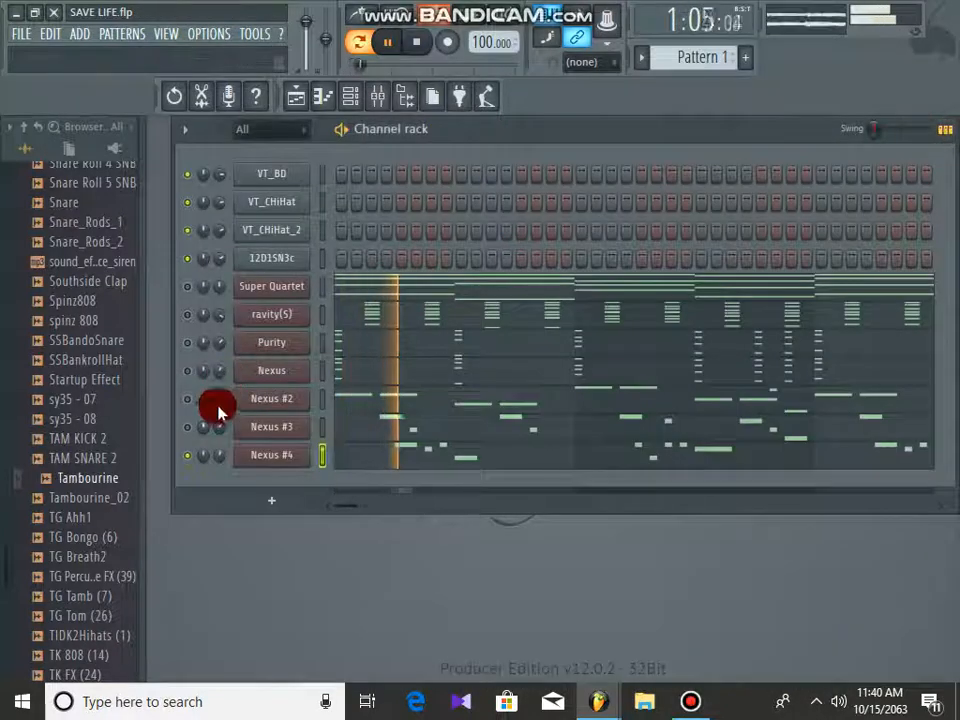
Unmute the remaining instrument channels from Super Quartet through Nexus #3 and show the playlist with playback in song mode.
left_click_drag(190, 428, 186, 308)
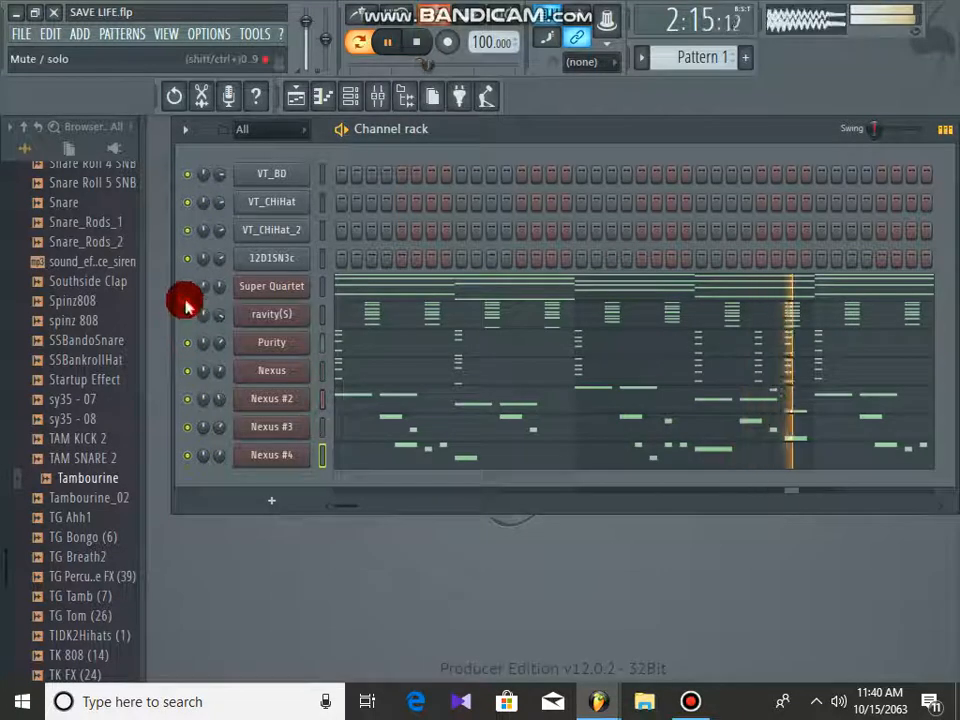
left_click(190, 286)
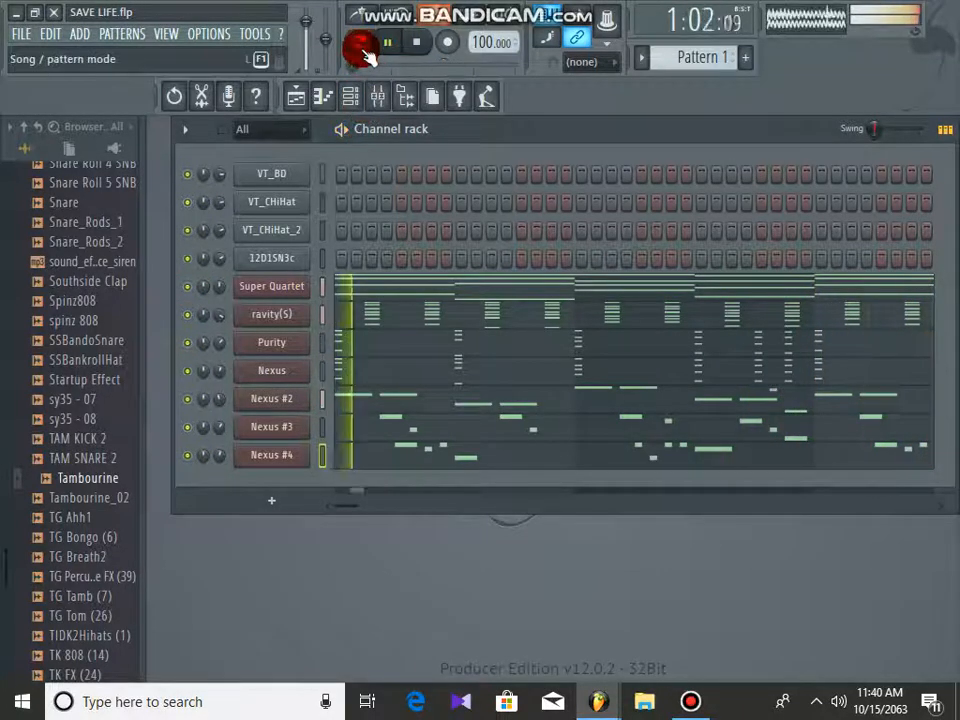
left_click(297, 97)
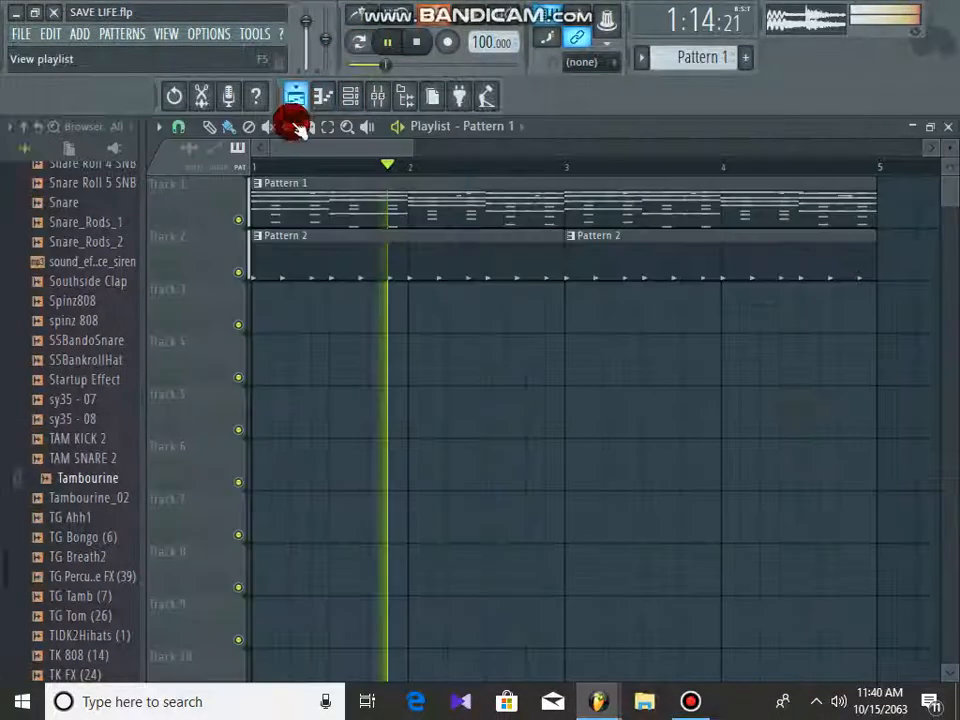